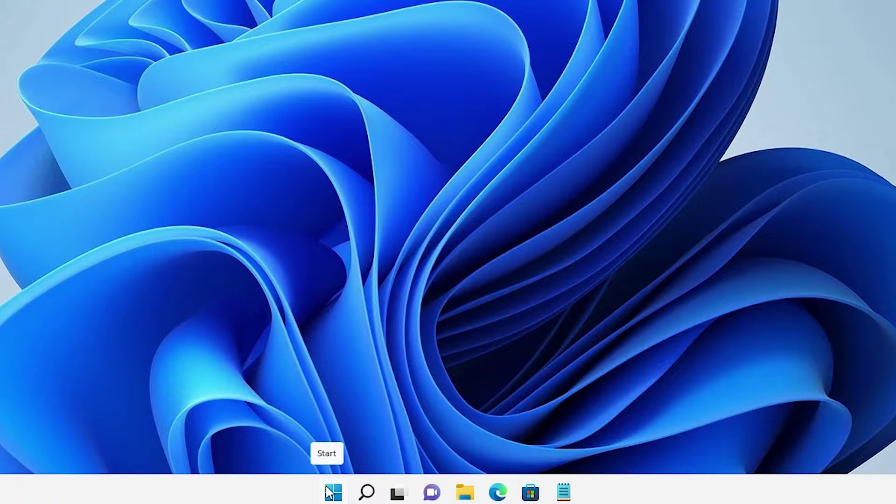
Switch Filter keys off under Accessibility > Keyboard in Settings, then close Settings
right_click(331, 491)
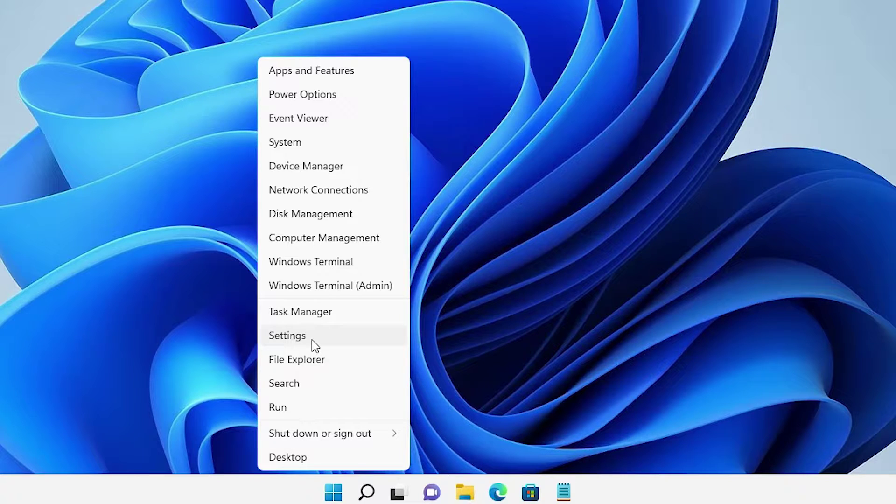
left_click(290, 335)
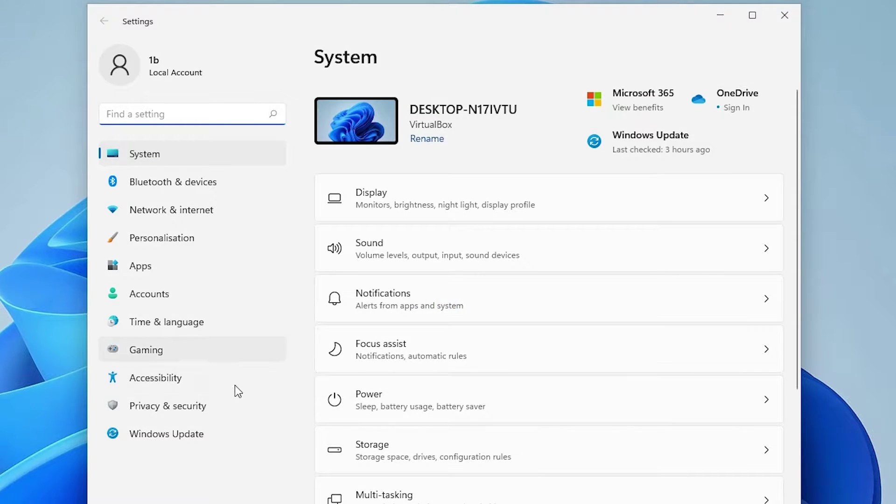
left_click(157, 379)
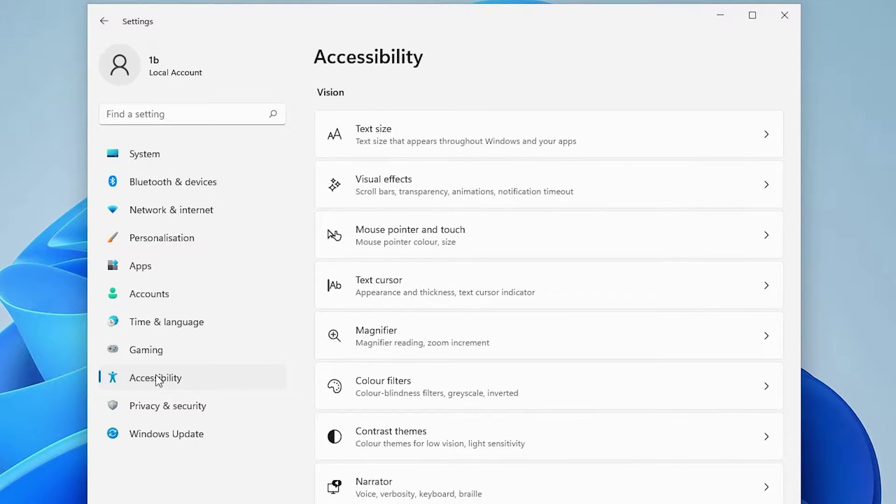
scroll(373, 465, "down", 5)
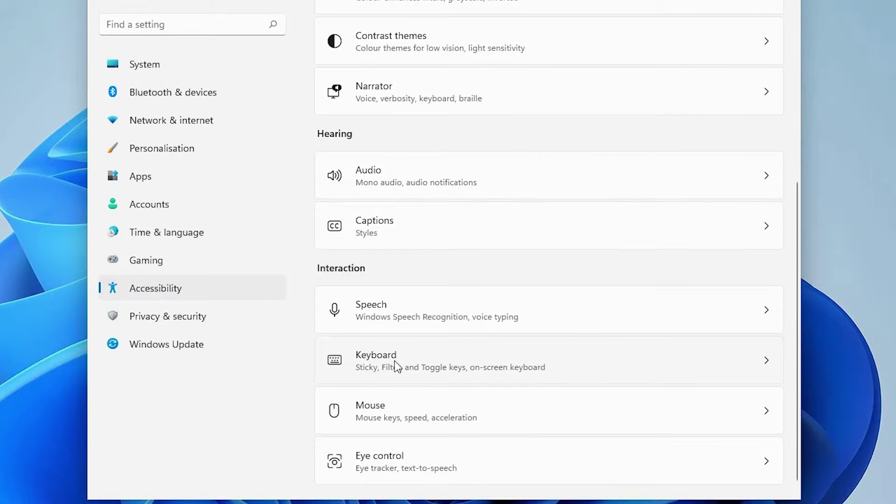
left_click(394, 361)
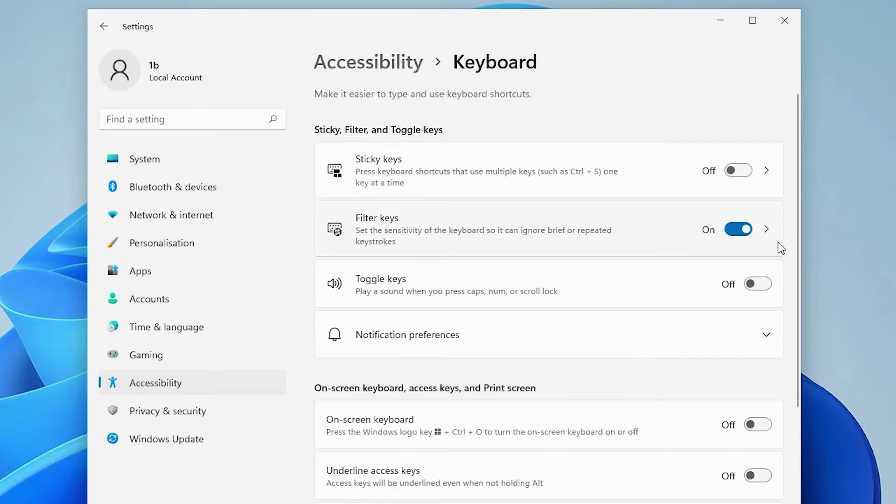
left_click(738, 229)
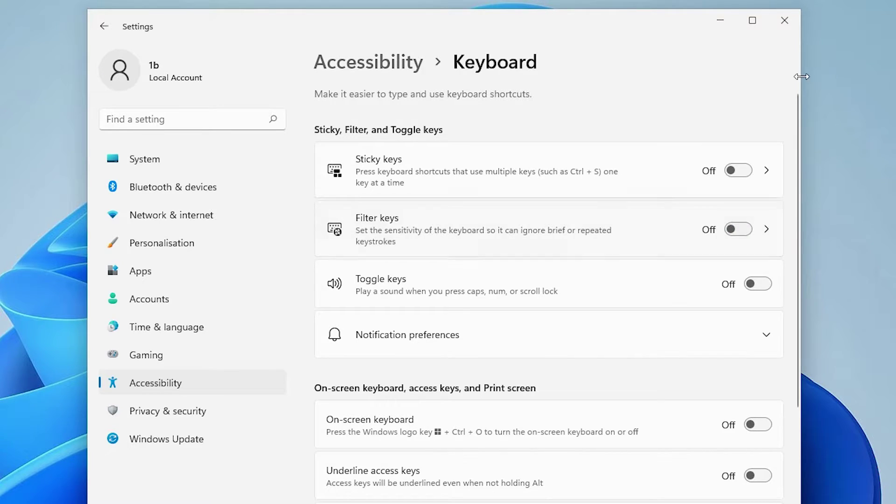
left_click(778, 17)
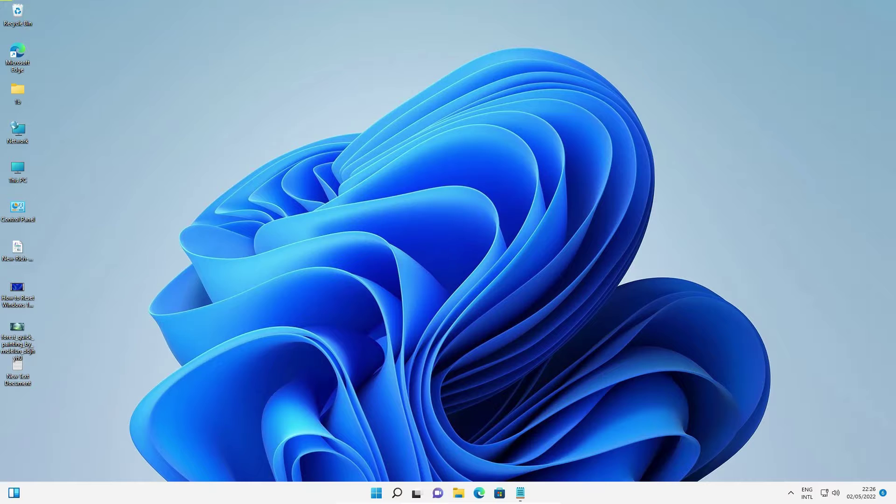
Launch Run from Start search and execute 'control keyboard' to open Keyboard Properties
left_click(375, 494)
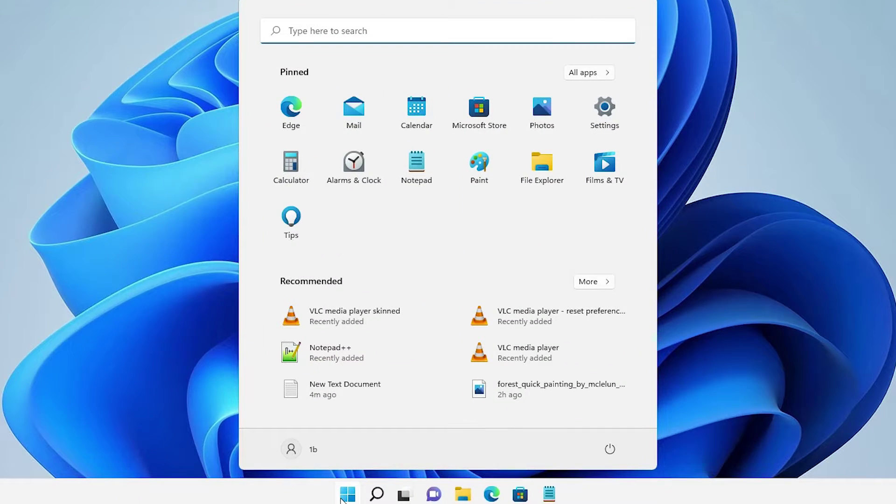
type("run")
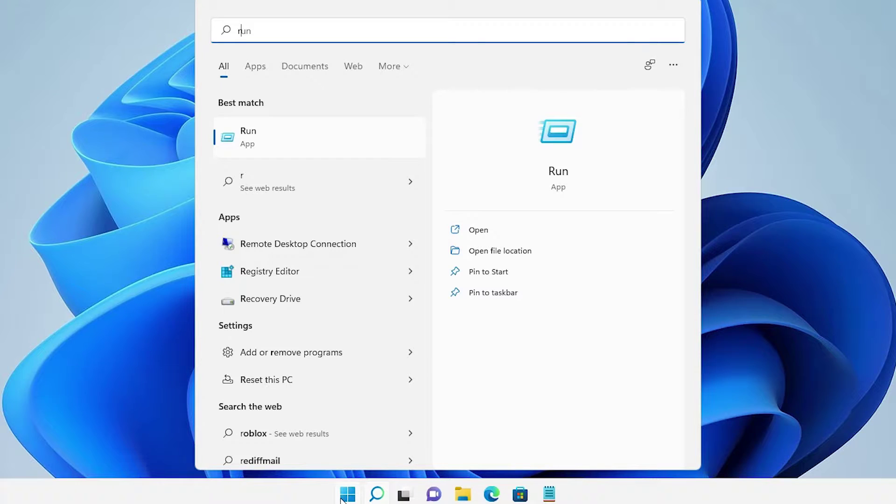
left_click(233, 140)
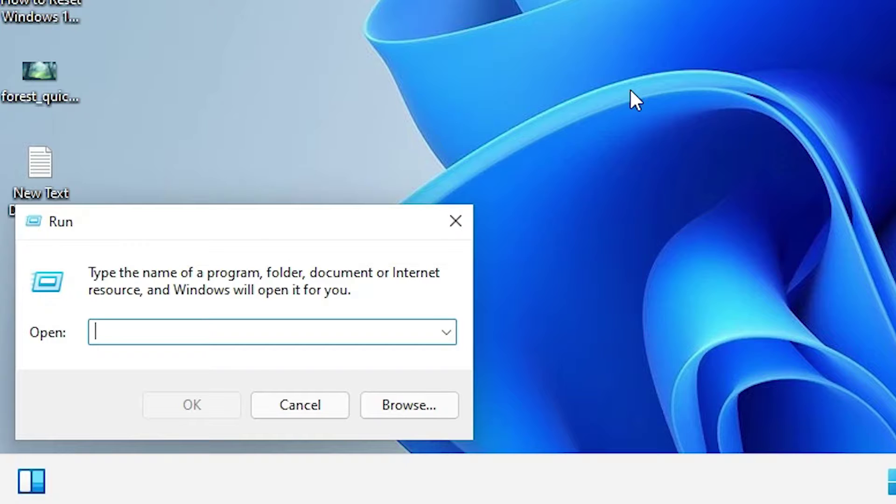
type("control ")
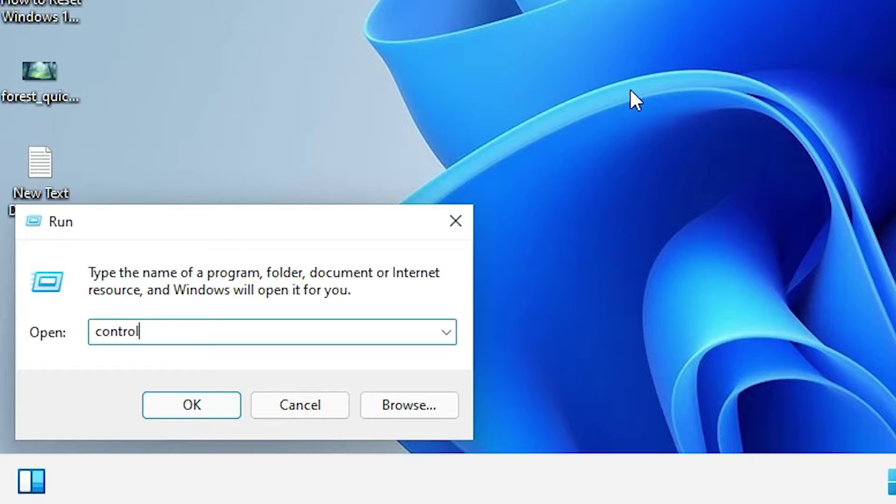
type("keyboard")
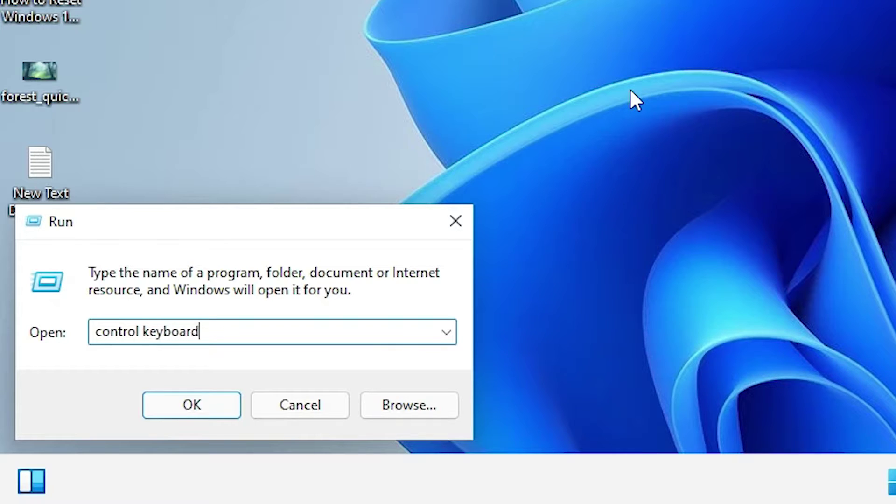
key("Return")
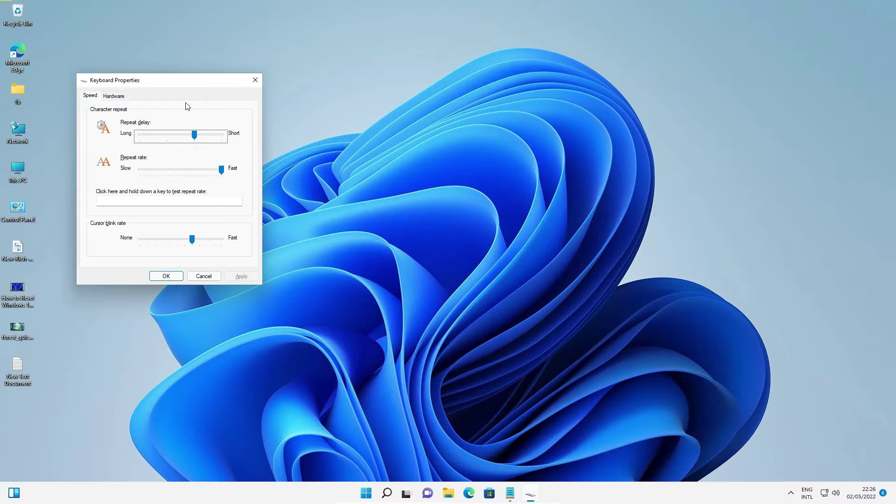
Drag the character Repeat rate slider to Fast, apply it, and close Keyboard Properties with OK
left_click_drag(152, 81, 441, 148)
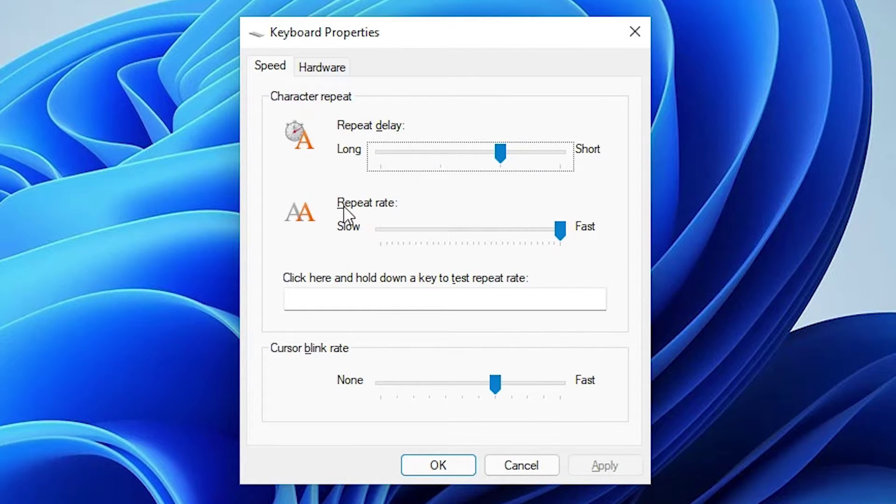
left_click_drag(564, 234, 596, 240)
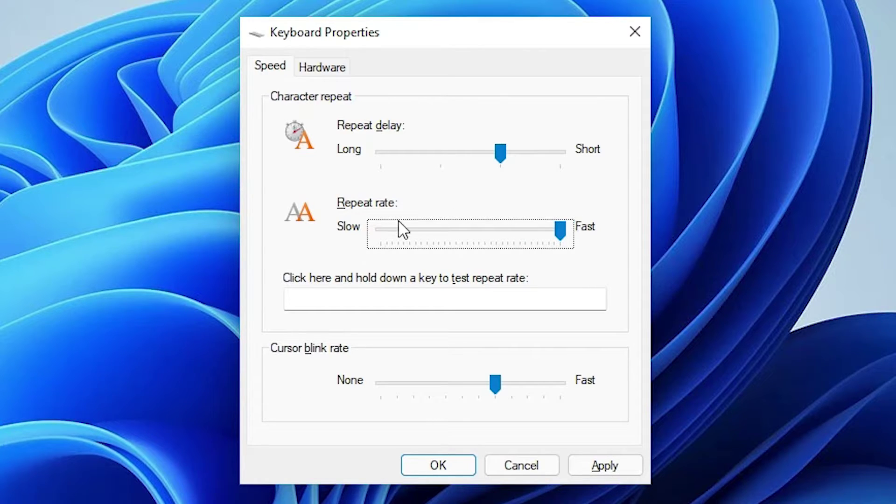
left_click(613, 465)
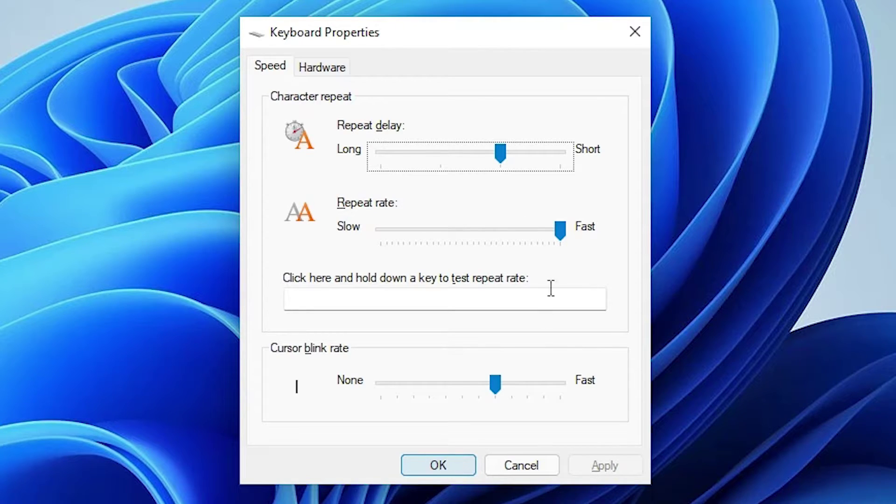
left_click_drag(561, 234, 594, 240)
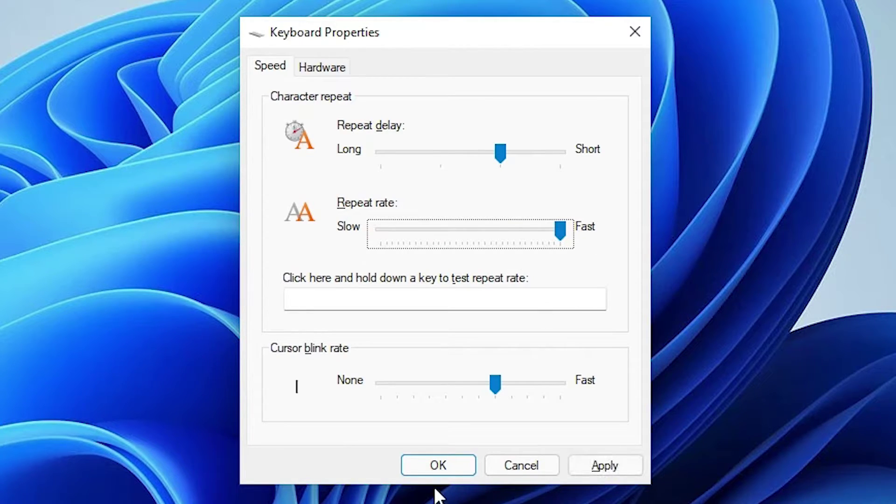
left_click(439, 465)
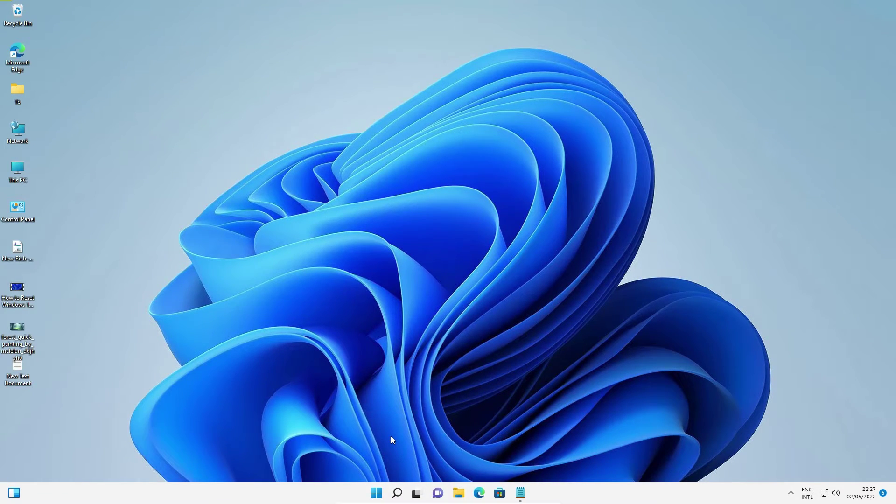
Search 'cmd' and run Command Prompt as administrator, approving the UAC prompt
left_click(377, 494)
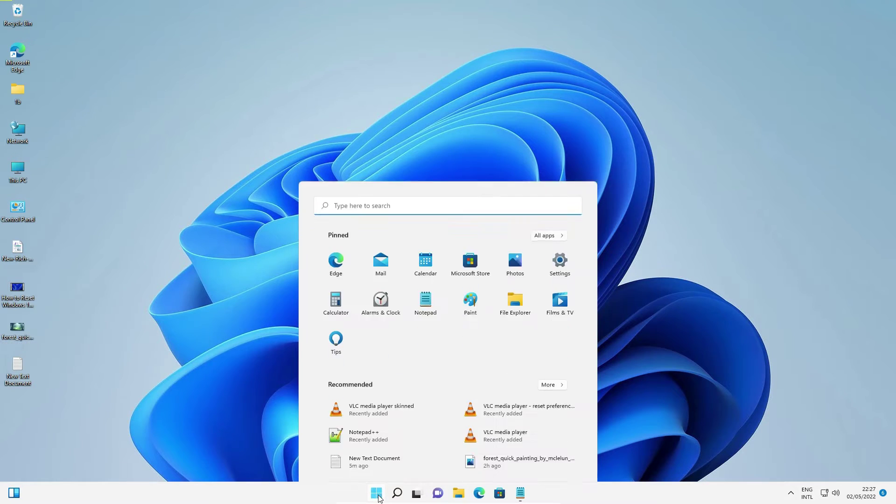
type("cmd")
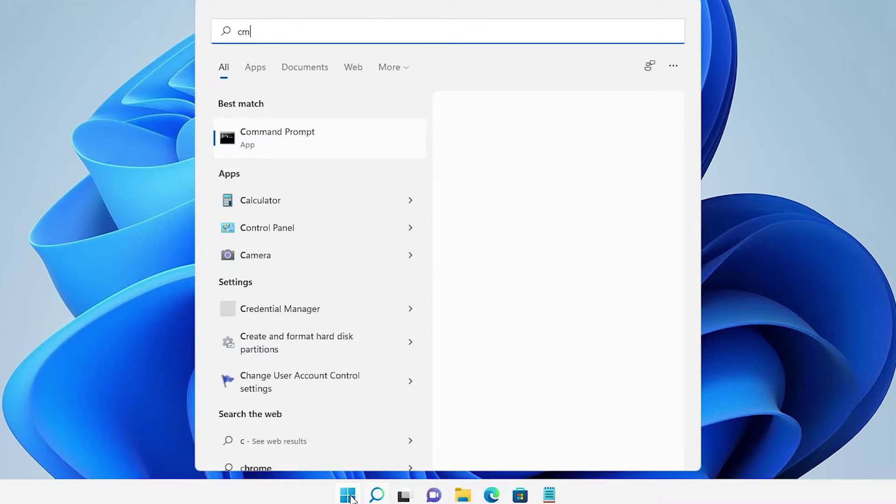
right_click(274, 144)
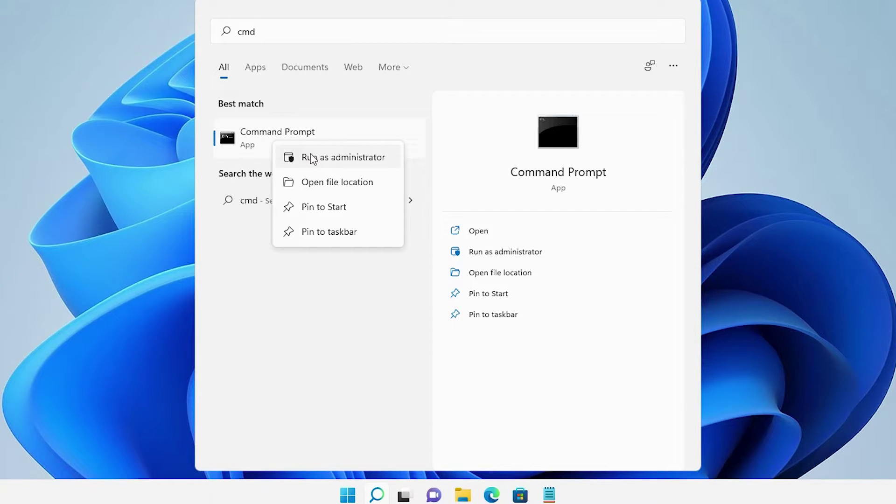
left_click(312, 159)
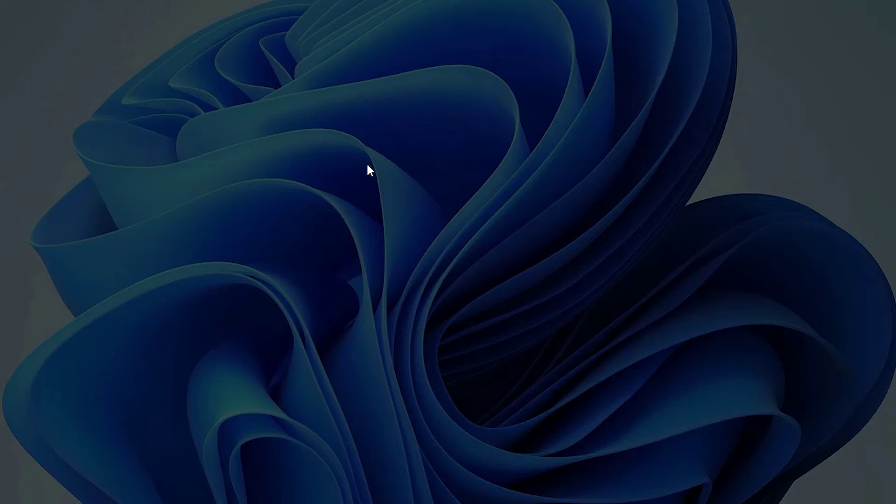
left_click(372, 246)
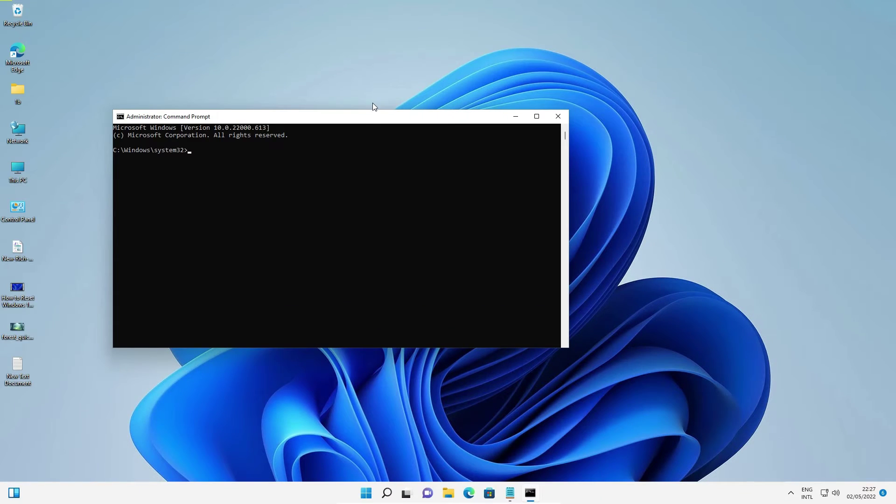
Paste and run DISM /Online /Cleanup-image /Restorehealth from Notepad, then close the prompt once it succeeds
left_click_drag(364, 120, 479, 154)
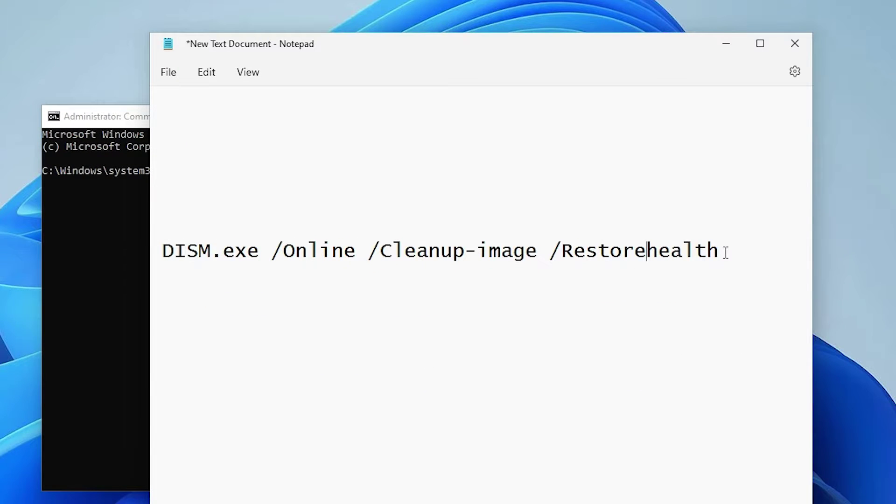
left_click_drag(721, 251, 161, 264)
key("ctrl+c")
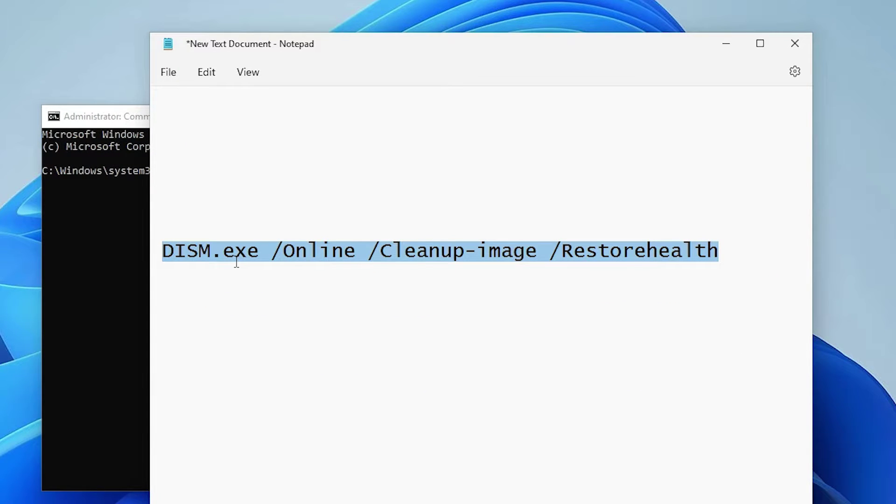
left_click(725, 42)
left_click(527, 306)
key("ctrl+v")
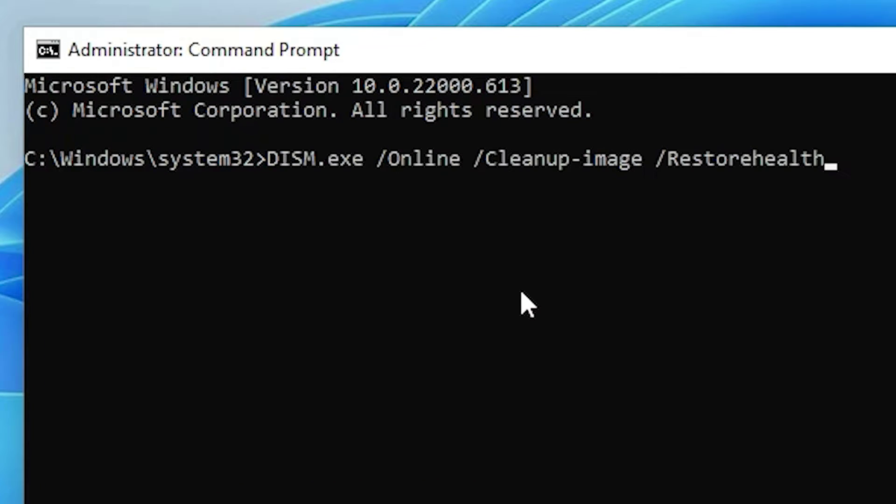
key("Return")
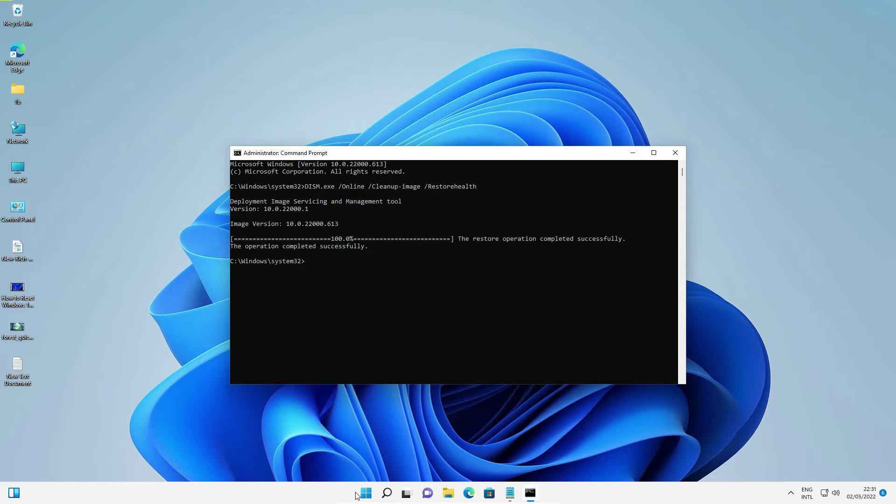
left_click(676, 154)
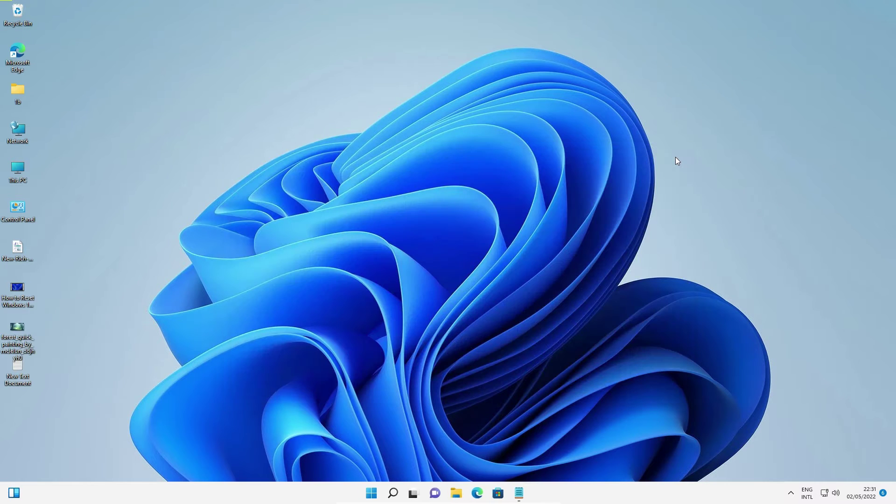
Open Device Manager from the Start button's power-user menu
left_click(379, 492)
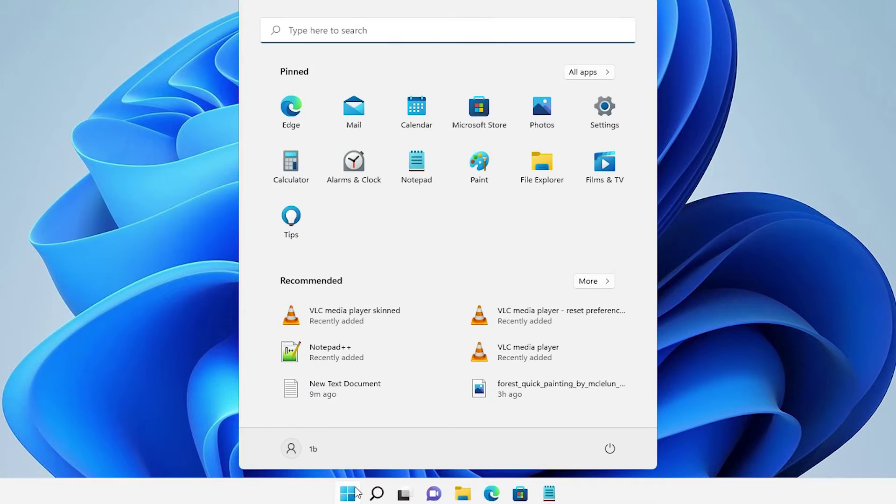
type("device Manager")
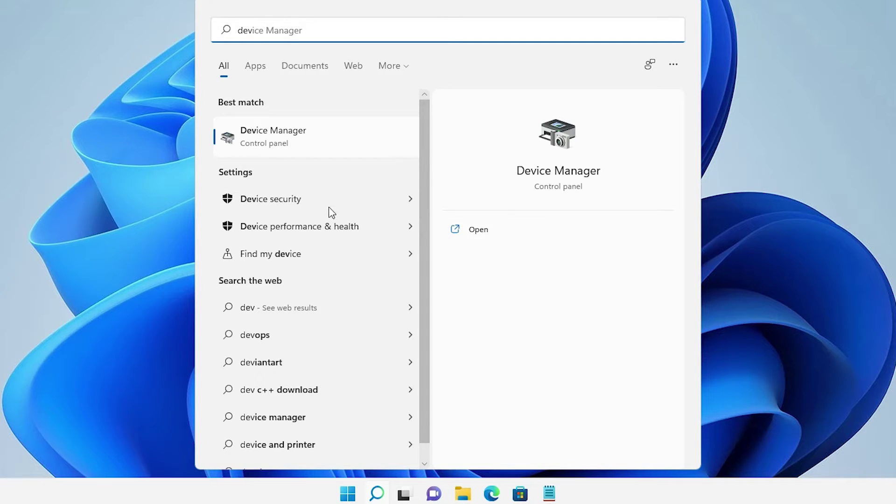
left_click(329, 497)
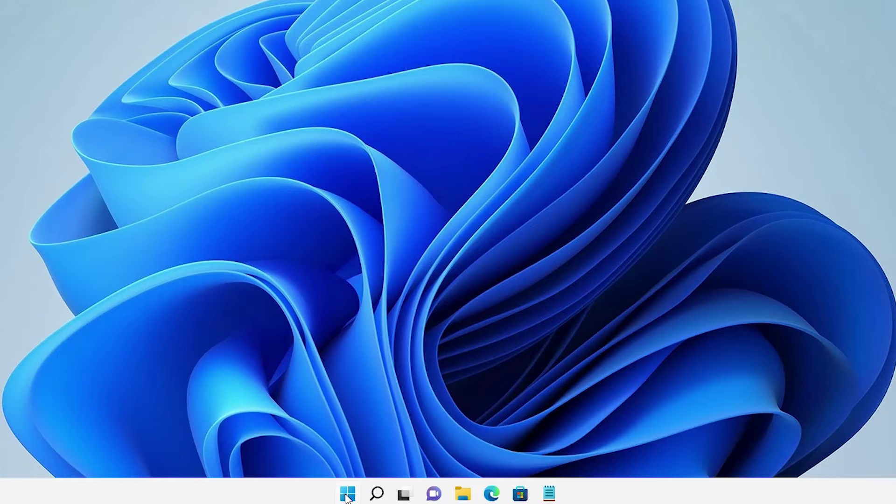
right_click(346, 496)
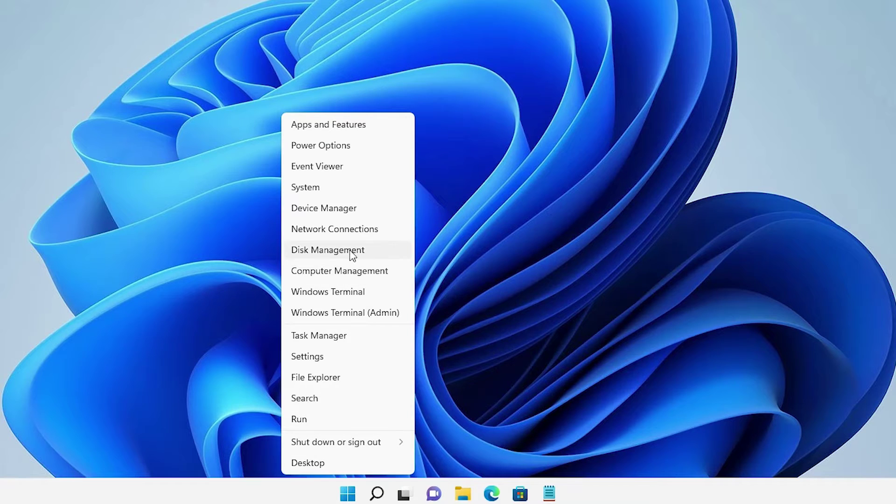
left_click(345, 209)
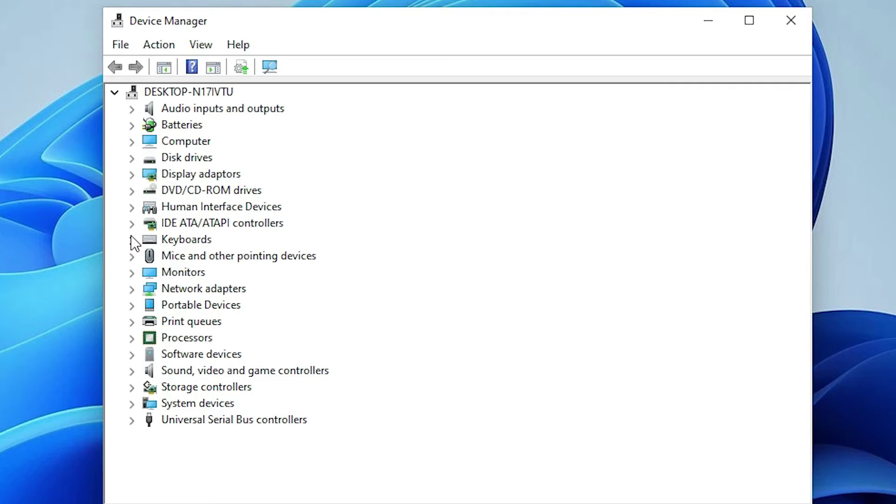
Expand Keyboards and bring up the context menu for Standard PS/2 Keyboard
left_click(295, 242)
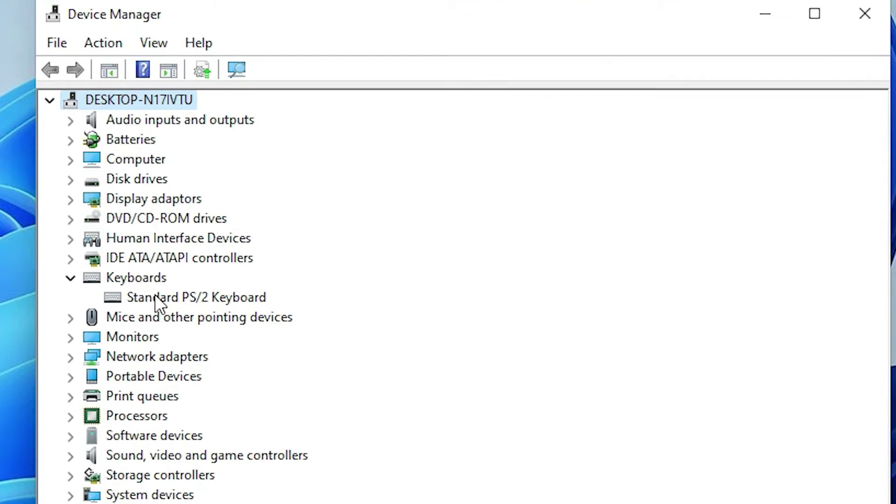
left_click(155, 295)
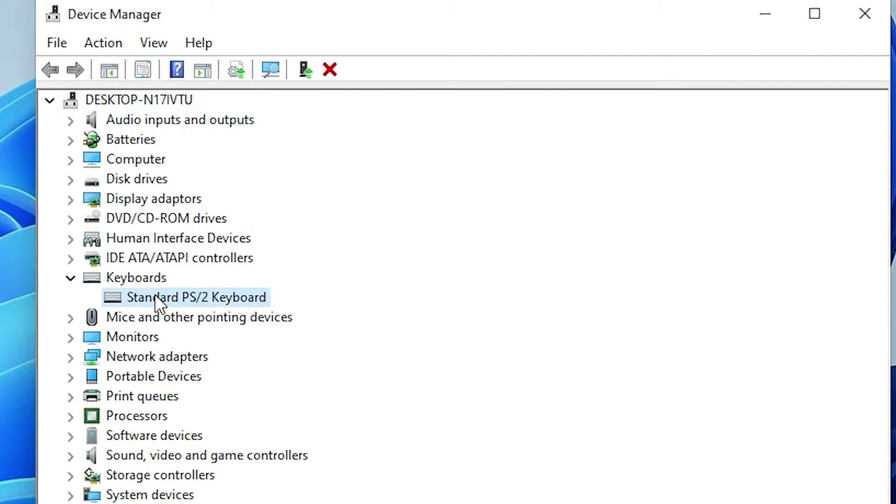
right_click(232, 297)
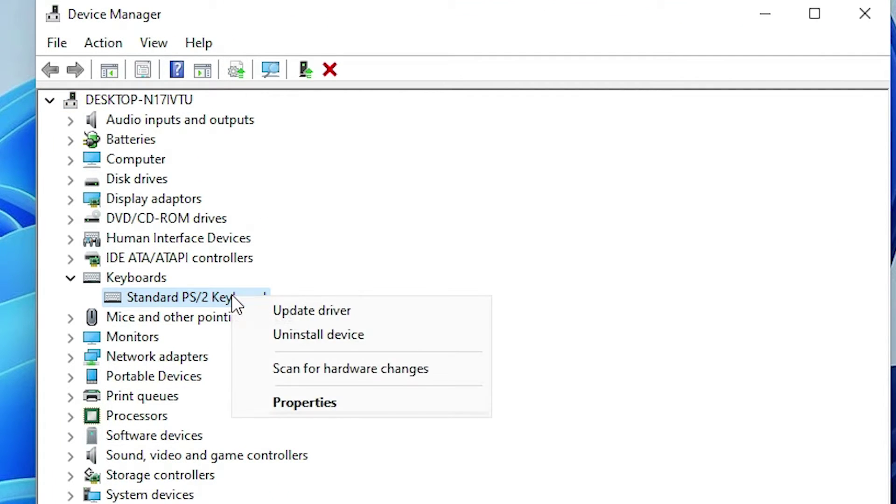
Reinstall the Standard PS/2 Keyboard driver picked from the compatible list, declining the restart
left_click(315, 310)
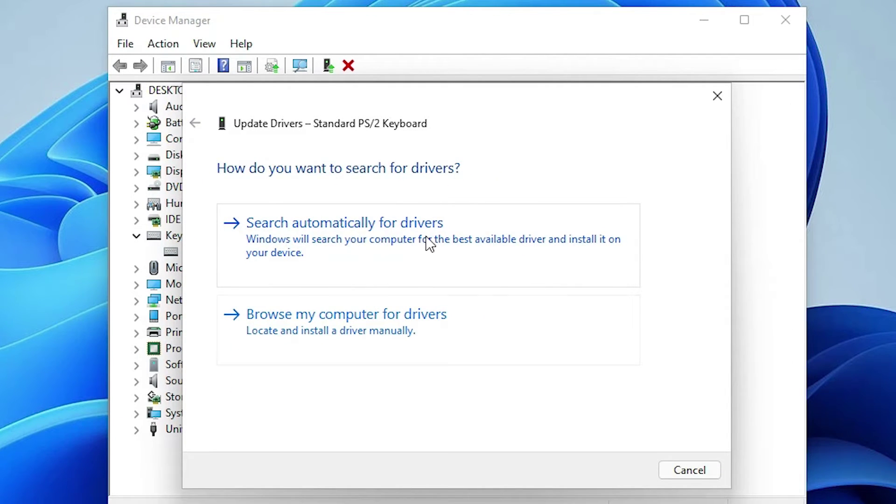
left_click(248, 232)
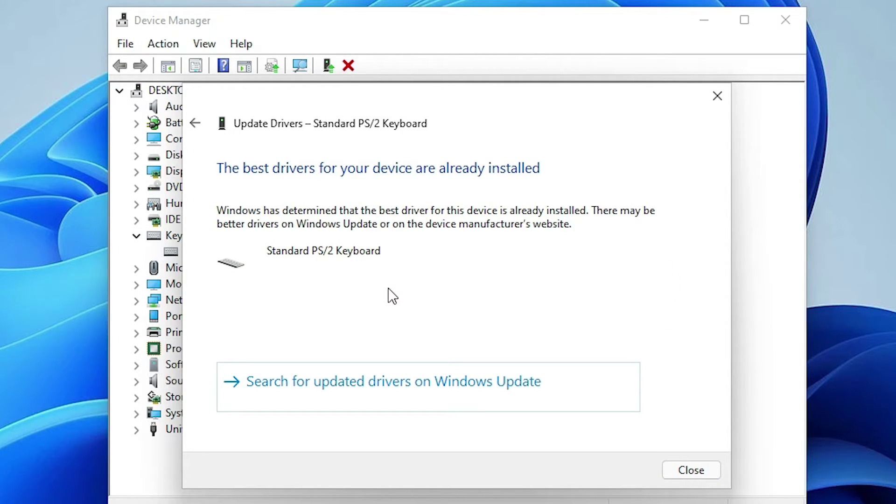
left_click(198, 124)
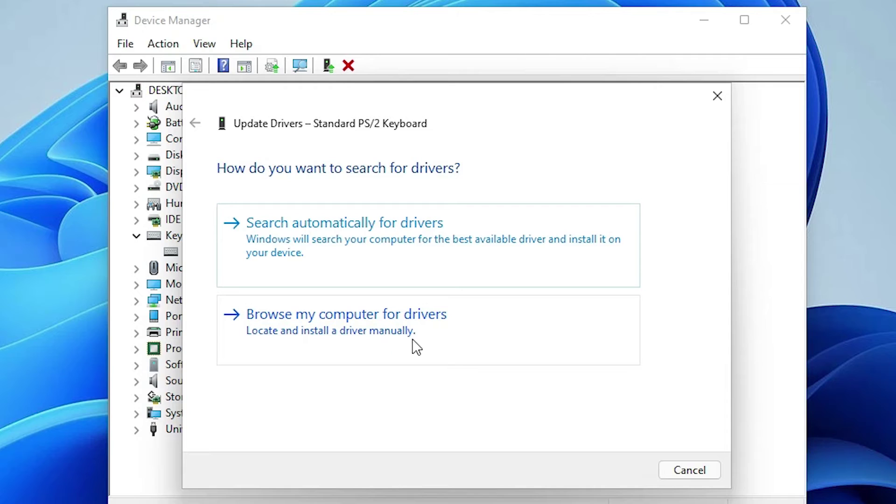
left_click(394, 343)
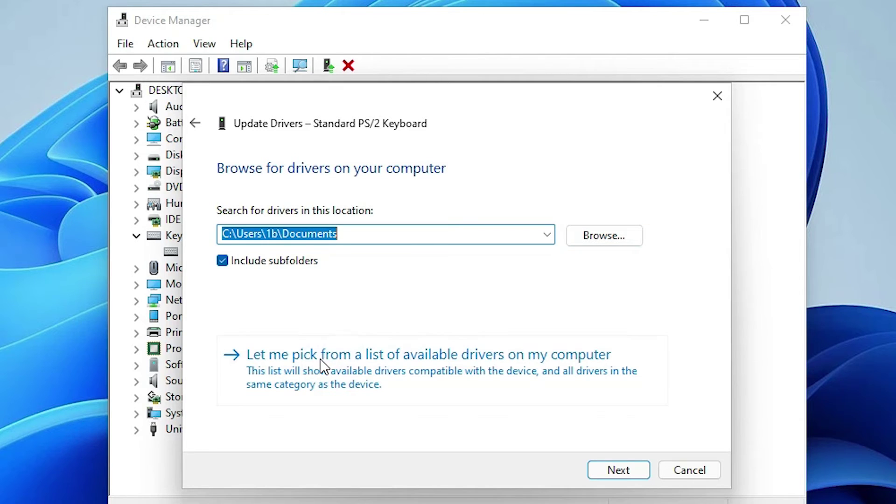
left_click(351, 382)
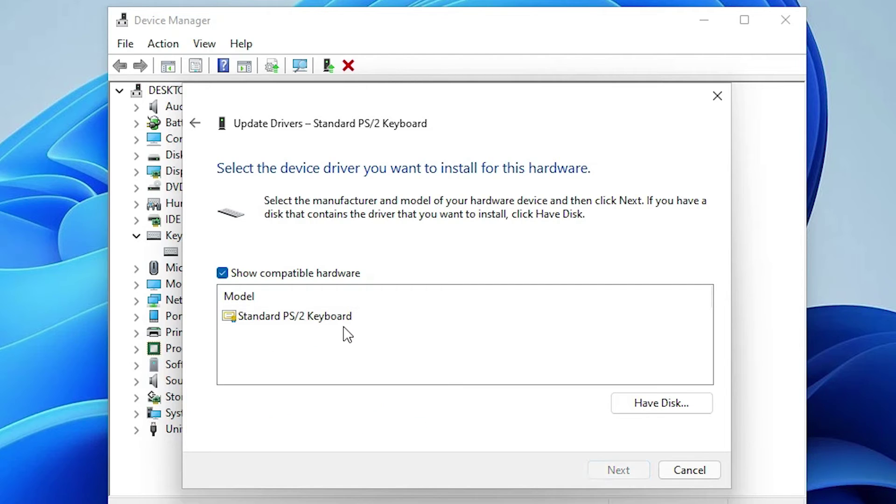
left_click(316, 319)
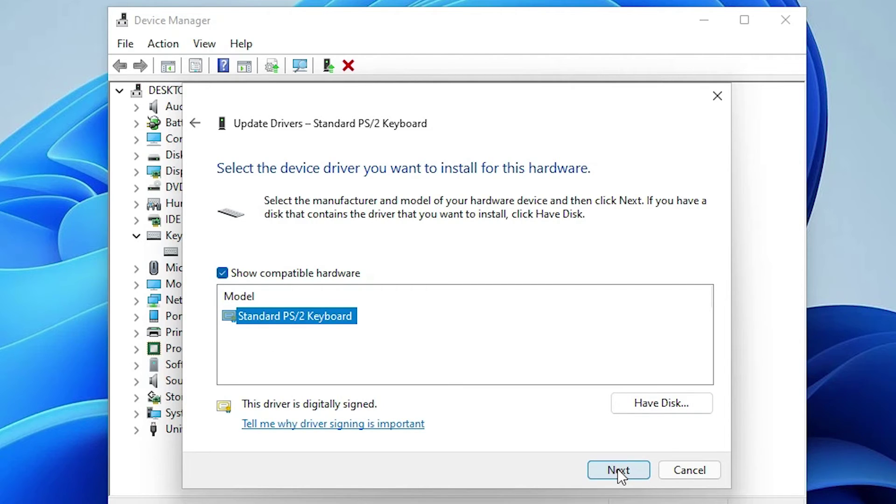
left_click(618, 468)
left_click(687, 472)
left_click(632, 257)
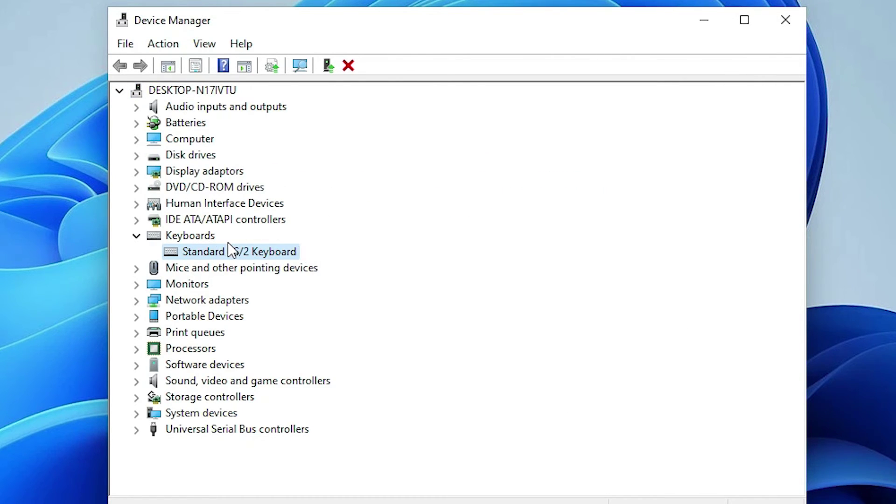
Uninstall the Standard PS/2 Keyboard device and confirm the removal
right_click(218, 249)
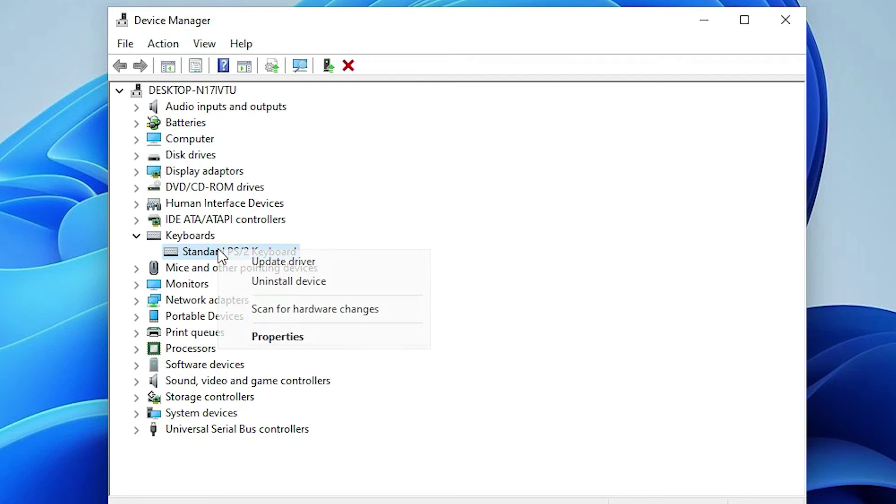
left_click(314, 282)
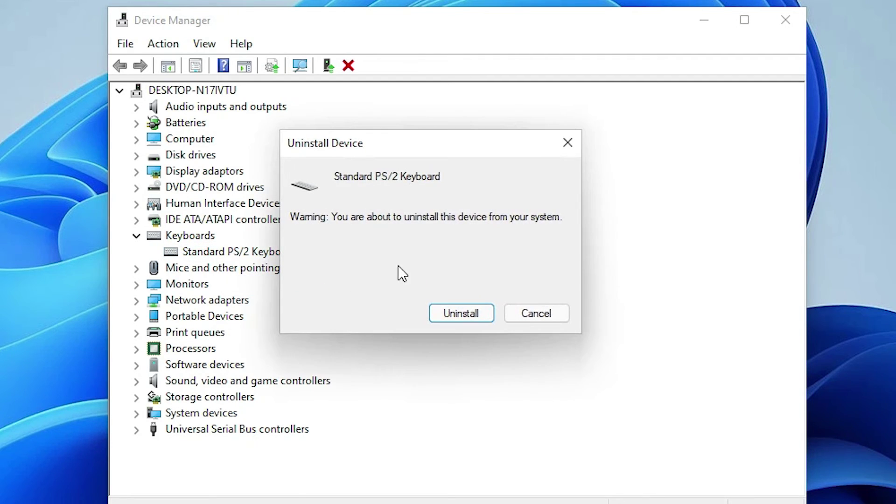
left_click(474, 313)
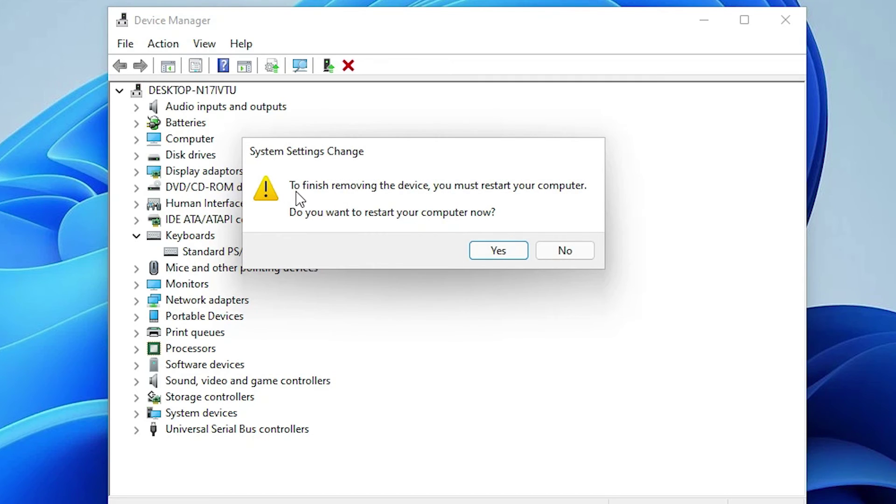